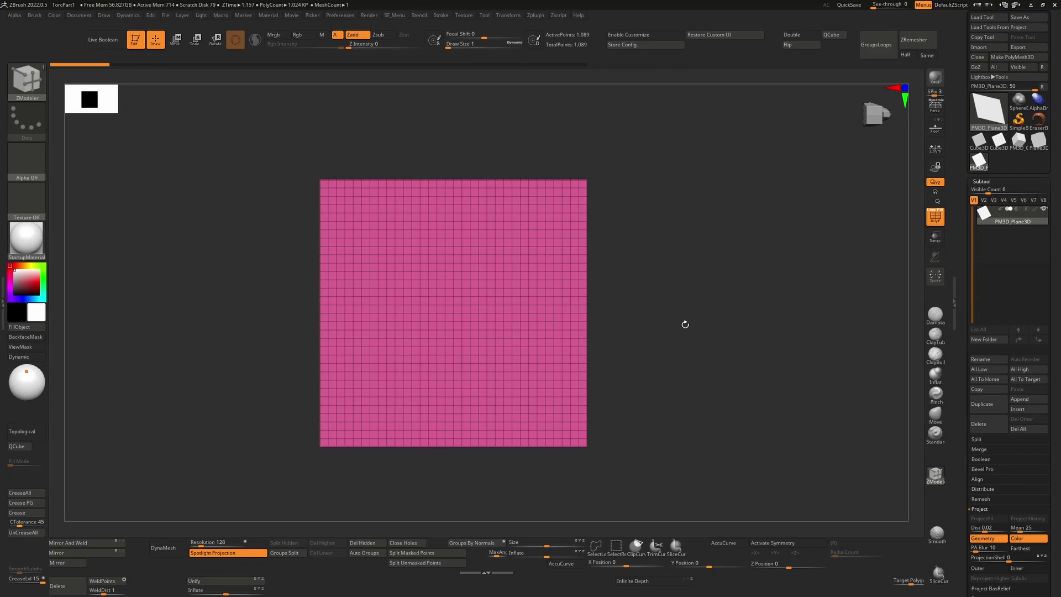
Turn on perspective and pull a single polygon near the plane's center outward with ZModeler's QMesh action.
left_click_drag(677, 330, 743, 245)
key("p")
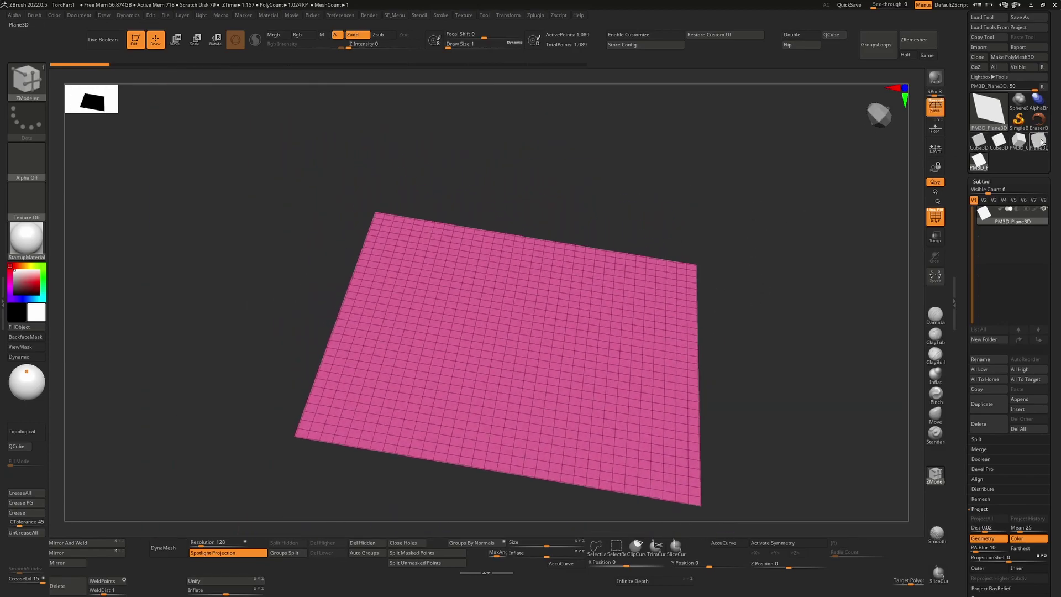
left_click_drag(817, 220, 760, 281)
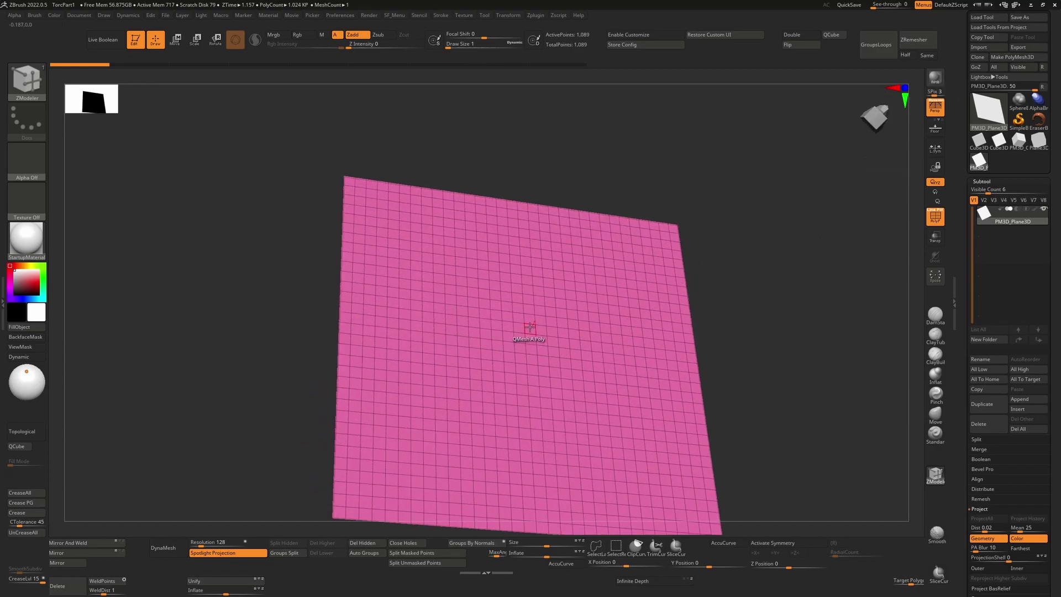
key("b")
key("z")
key("m")
left_click_drag(530, 327, 596, 283)
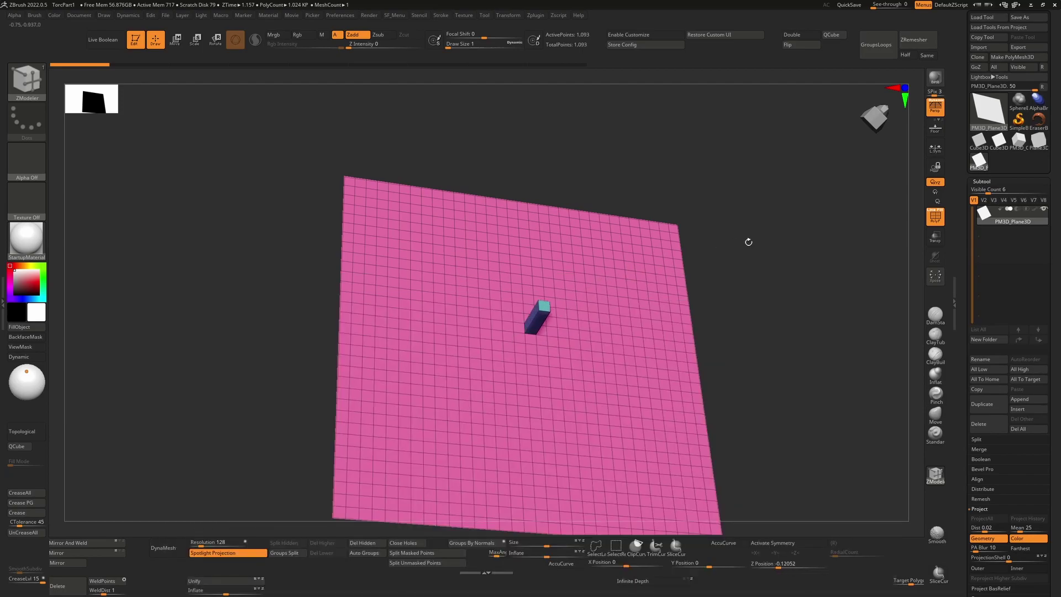
Push one polygon below the extruded block inward and pull a vertical strip of polygons beside it outward with QMesh.
left_click_drag(760, 240, 677, 301)
right_click_drag(558, 320, 540, 401, "ctrl")
left_click_drag(446, 356, 468, 480, "alt")
right_click_drag(468, 450, 469, 348, "alt")
left_click_drag(476, 374, 560, 324)
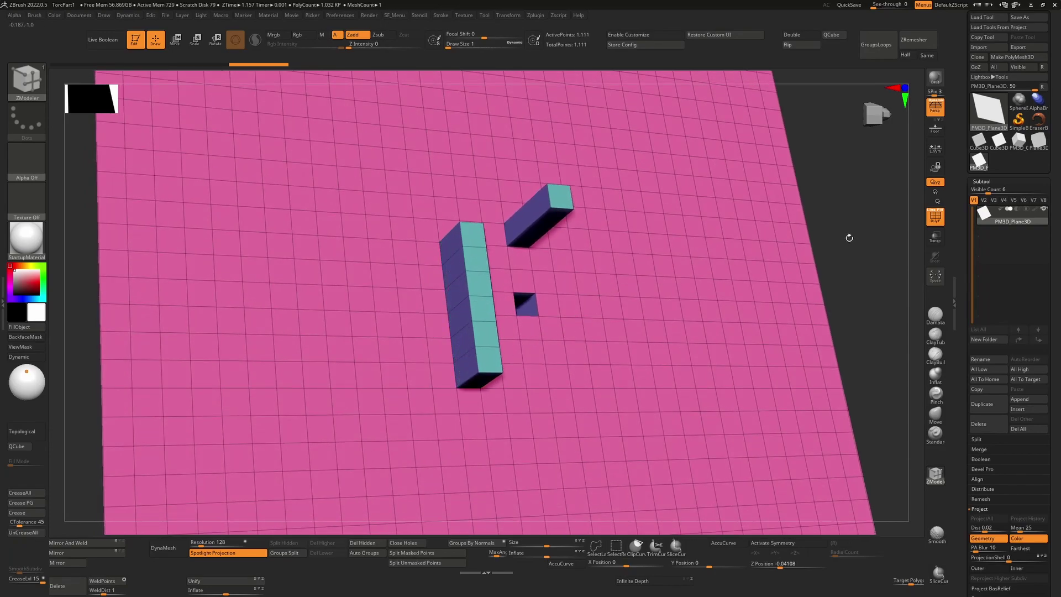
Mark an L-shaped group of polygons to the right of the raised blocks and push it inward with QMesh.
mouse_move(671, 308)
left_mouse_down("alt")
mouse_move(684, 360)
mouse_move(640, 451)
mouse_move(663, 448)
mouse_move(597, 486)
left_mouse_up("alt")
right_click_drag(808, 320, 769, 245, "alt")
left_click_drag(769, 244, 625, 299)
Mark a vertical strip of polygons left of the raised blocks and remove it with the Delete polygon action, targeting A Single Poly.
left_click_drag(412, 303, 424, 381, "alt")
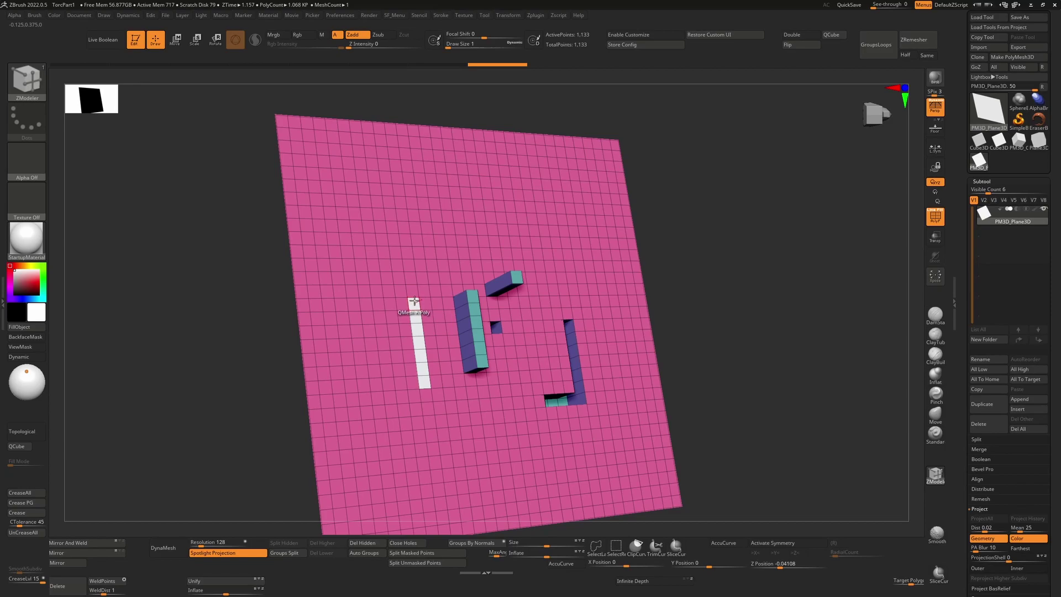
key("space")
left_click(309, 285)
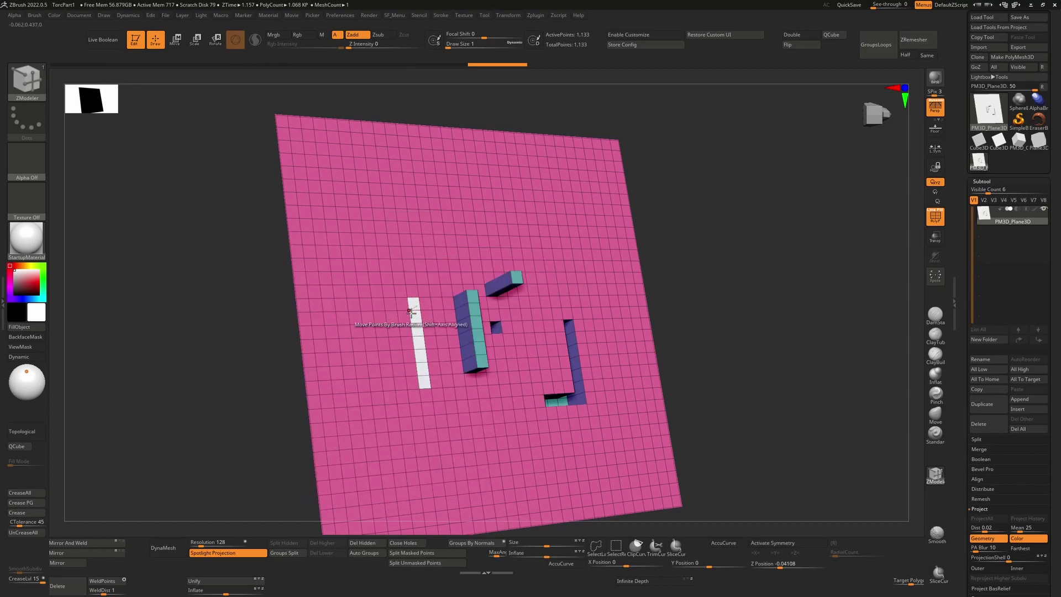
key("space")
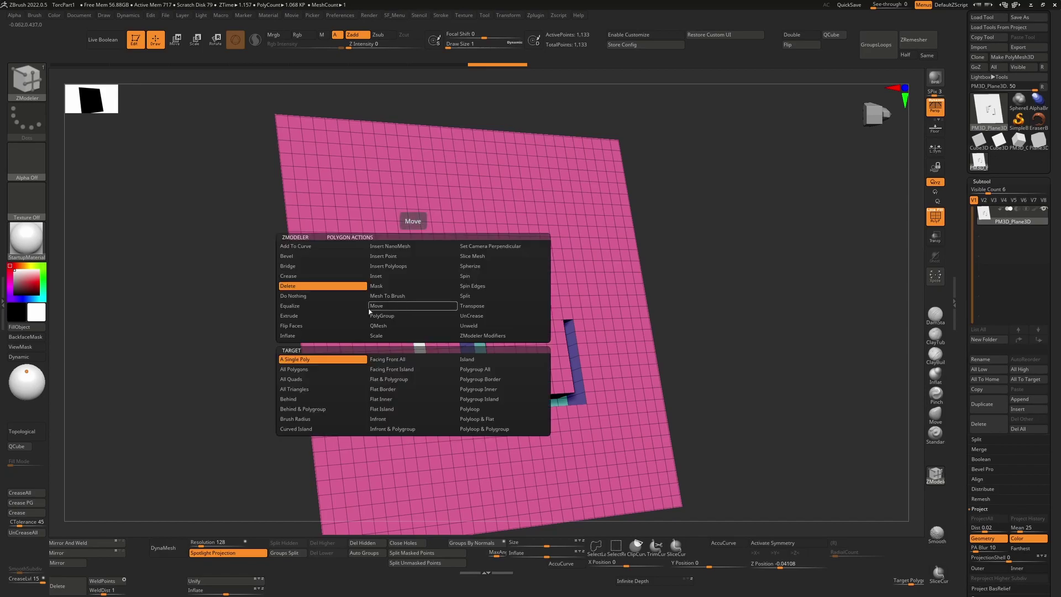
left_click(408, 304)
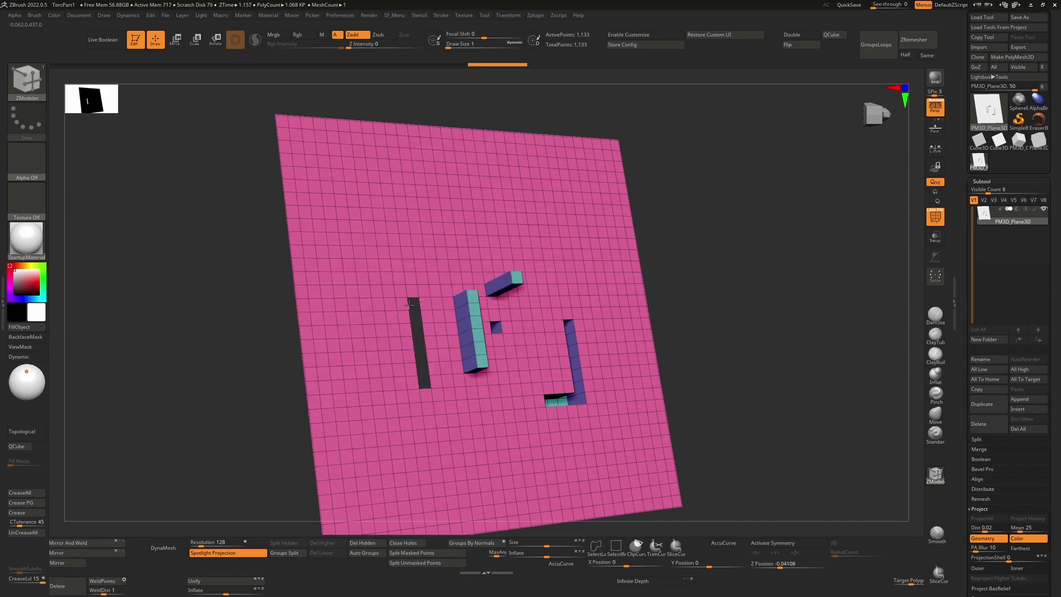
Set the polygon action back to QMesh and pull out a single polygon on the right border of the open slot.
right_click_drag(611, 268, 740, 238, "ctrl")
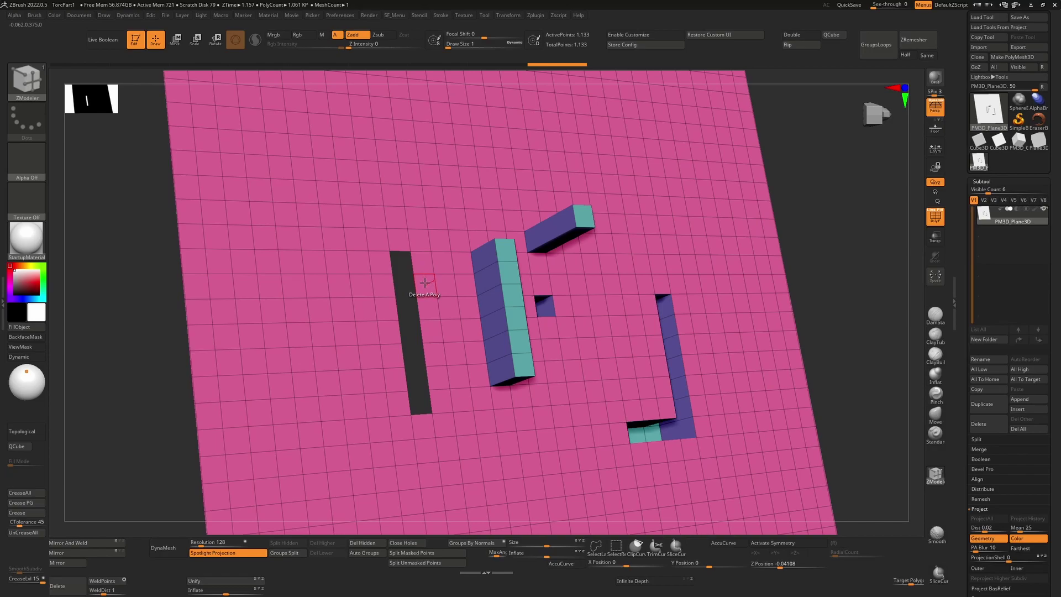
key("space")
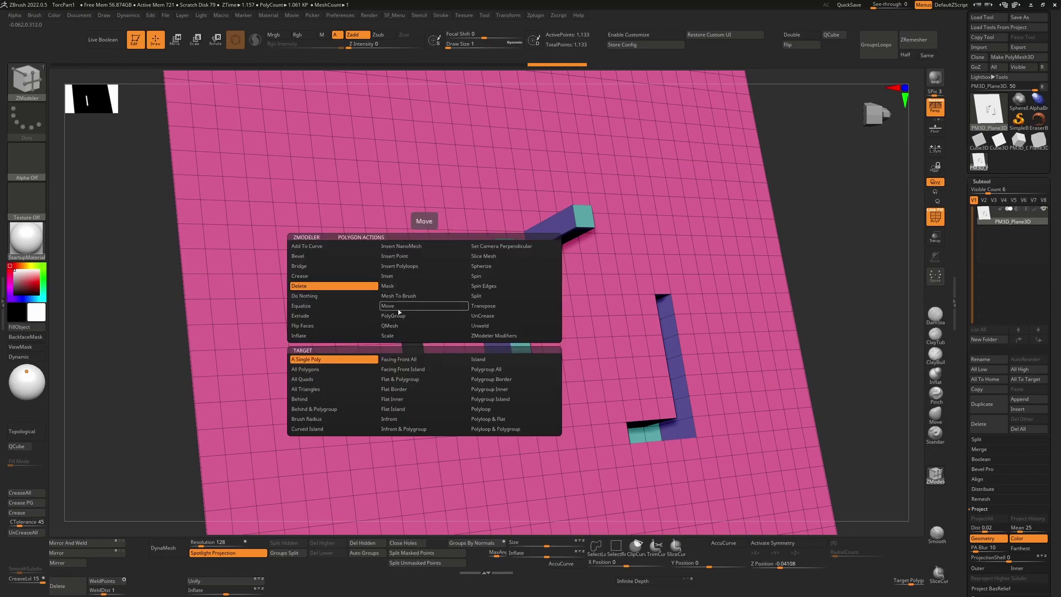
left_click(399, 326)
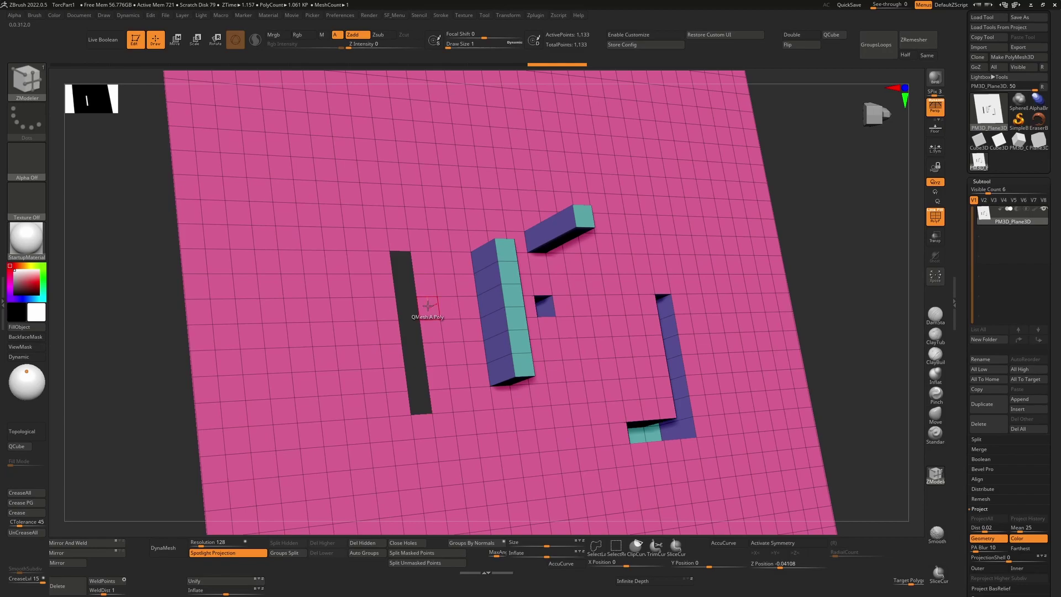
left_click_drag(427, 302, 448, 291)
left_click_drag(810, 221, 856, 209)
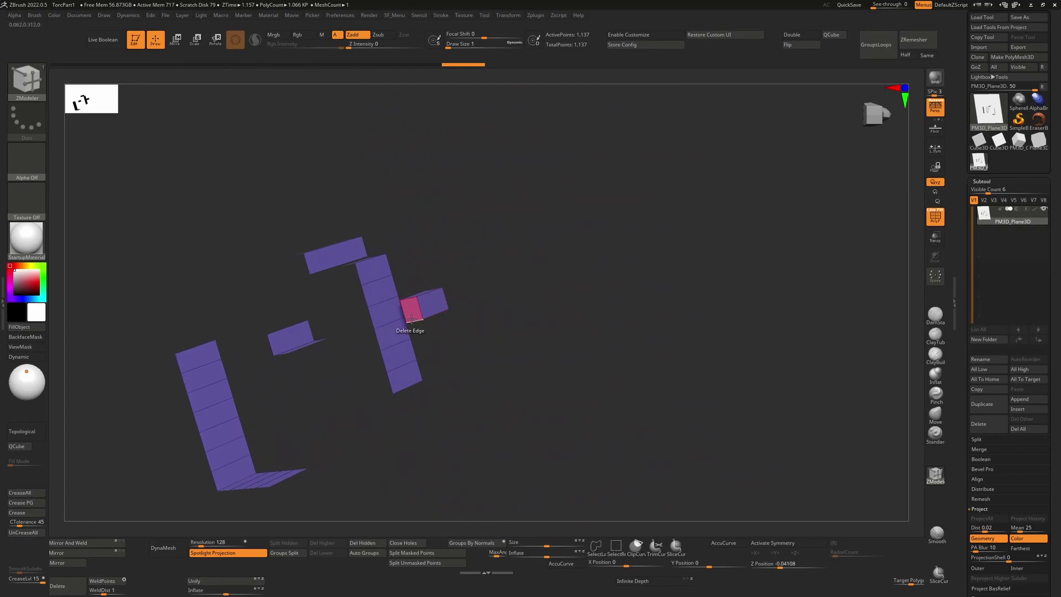
left_click_drag(578, 287, 585, 329)
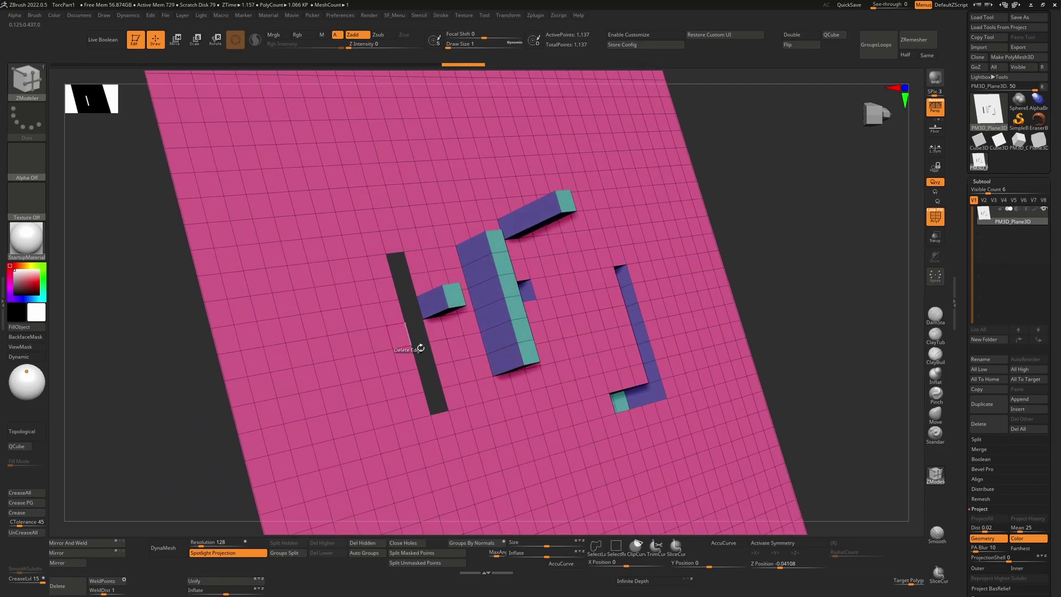
Push the strip of four polygons on the open slot's lower left border inward and inspect it from both sides.
left_click_drag(399, 334, 393, 408)
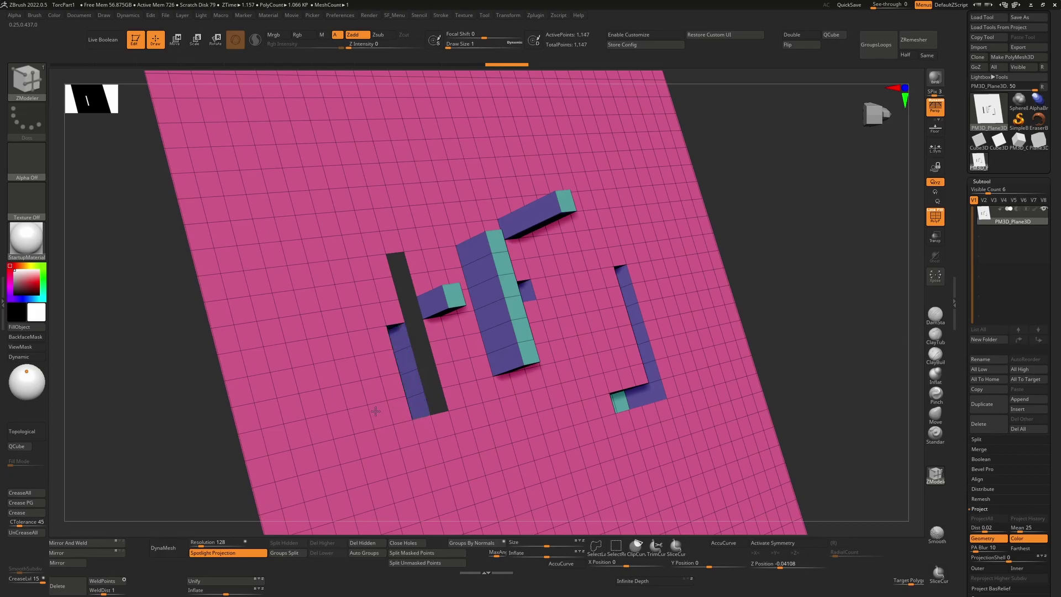
left_click_drag(862, 260, 779, 239)
right_click_drag(779, 239, 438, 340)
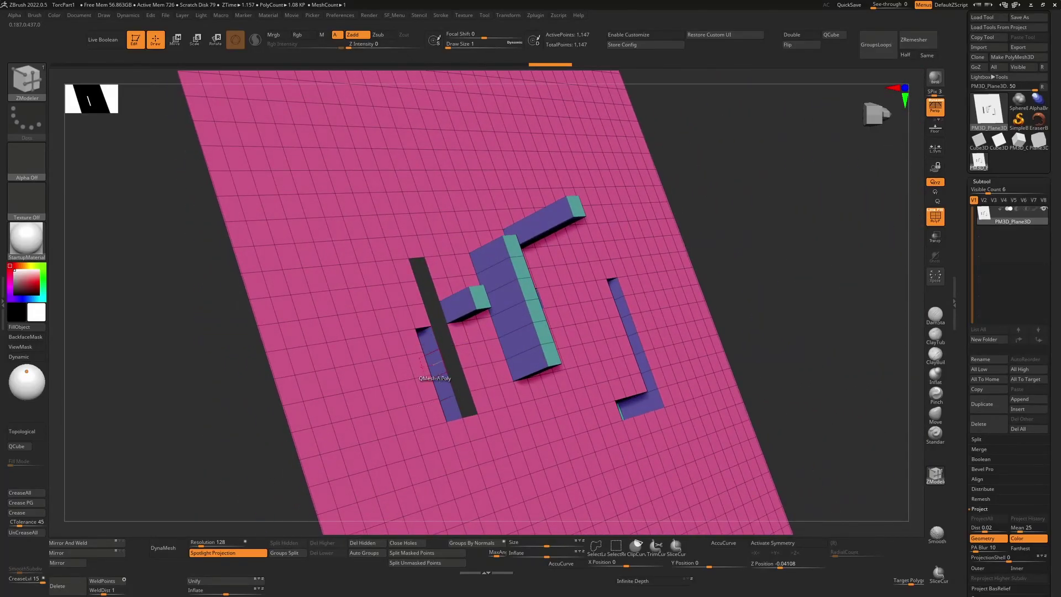
right_click_drag(767, 229, 534, 355)
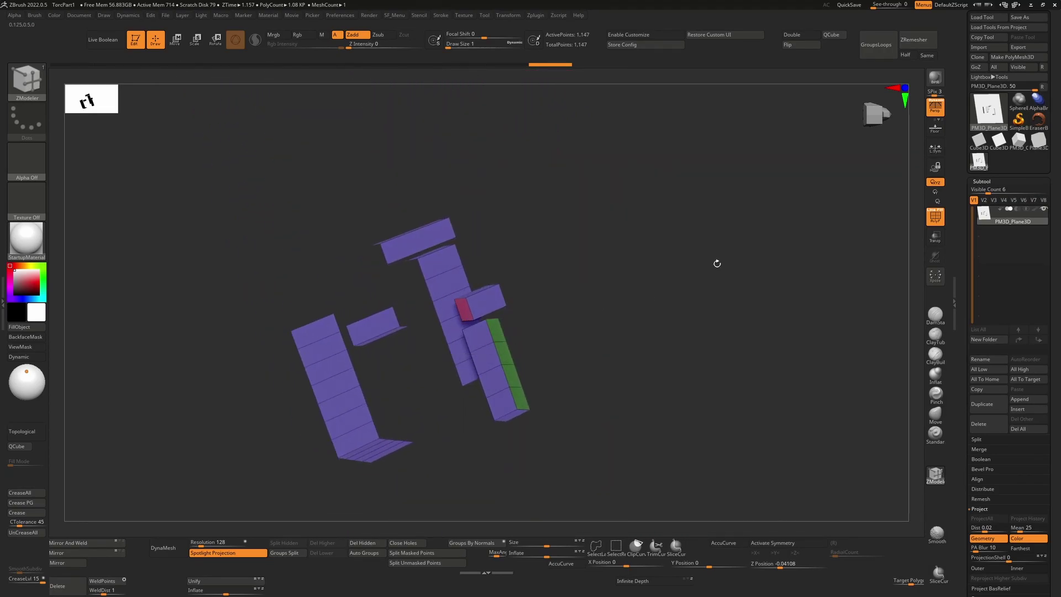
right_click_drag(732, 255, 765, 253)
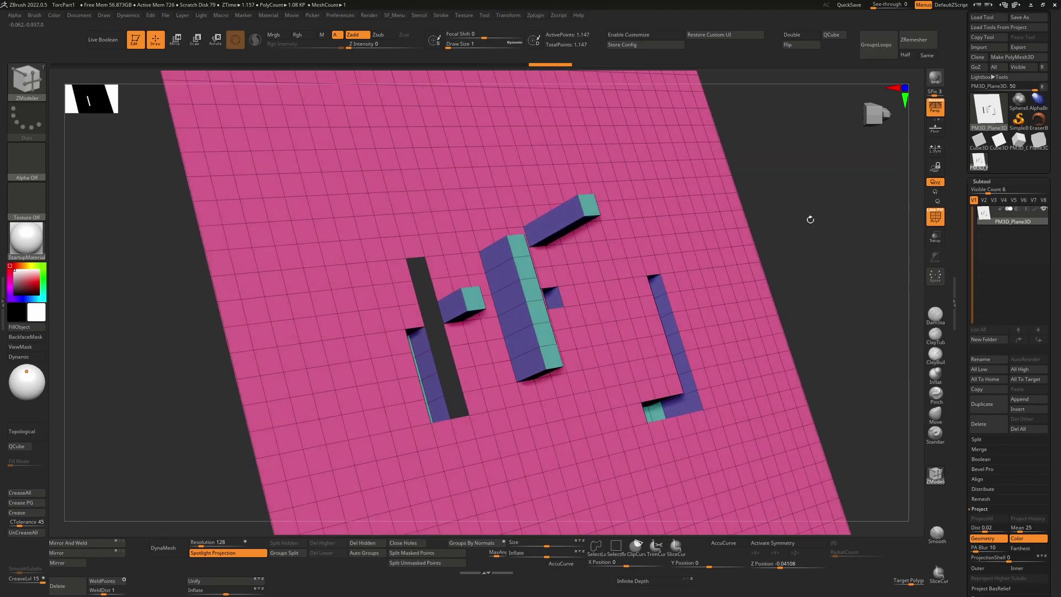
right_click_drag(809, 221, 788, 227)
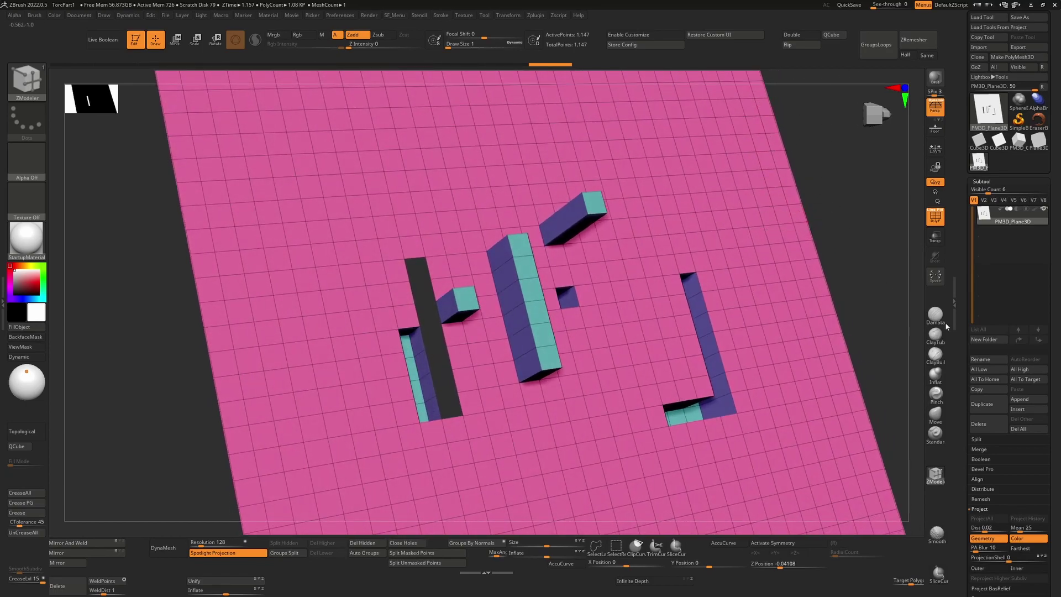
Turn on double-sided display for the plane in the display properties.
scroll(1014, 458, "down", 10)
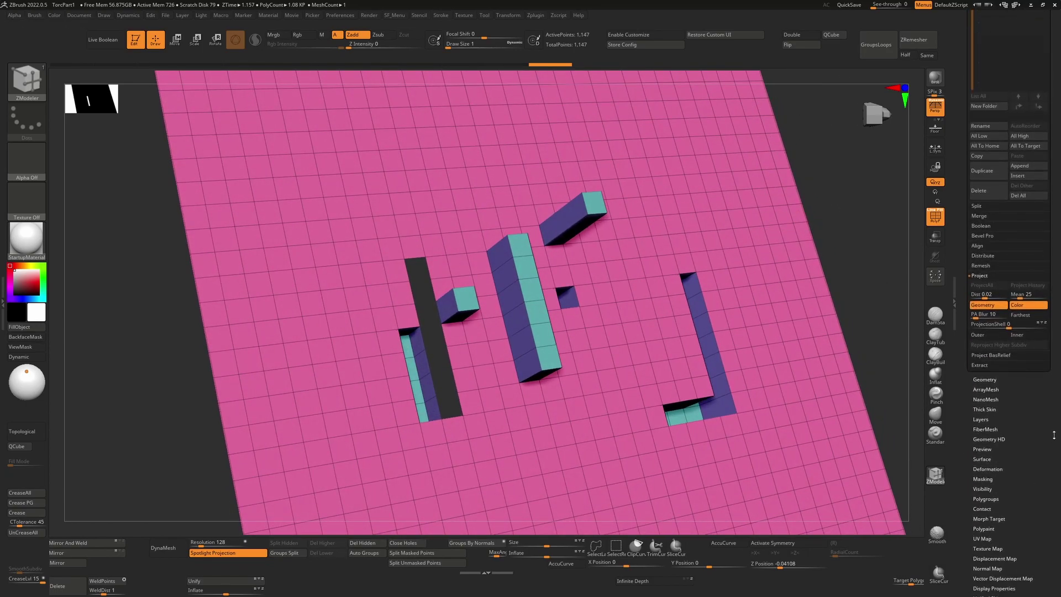
left_click(994, 456)
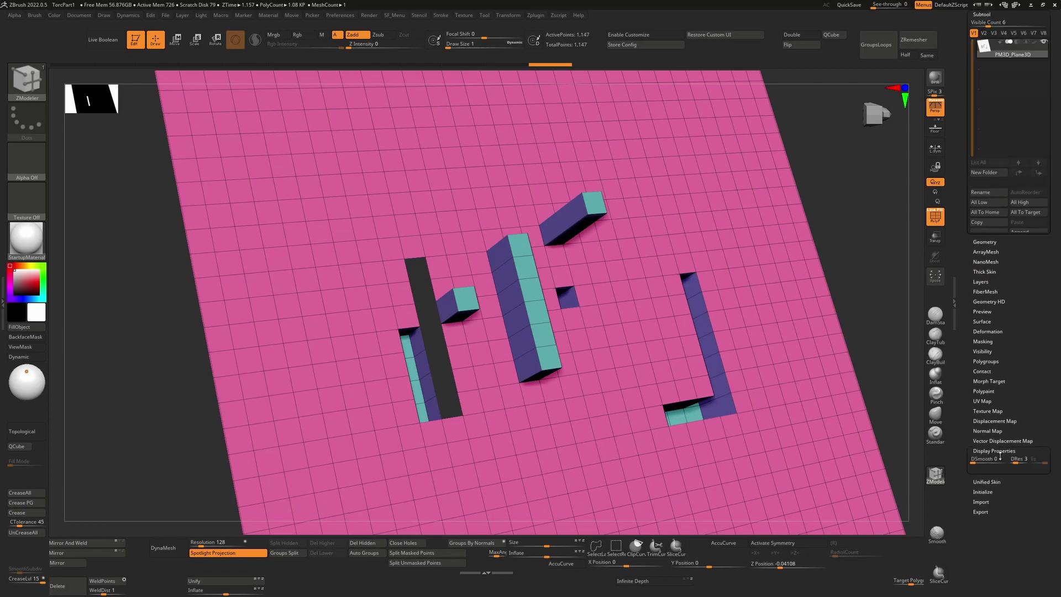
left_click(988, 263)
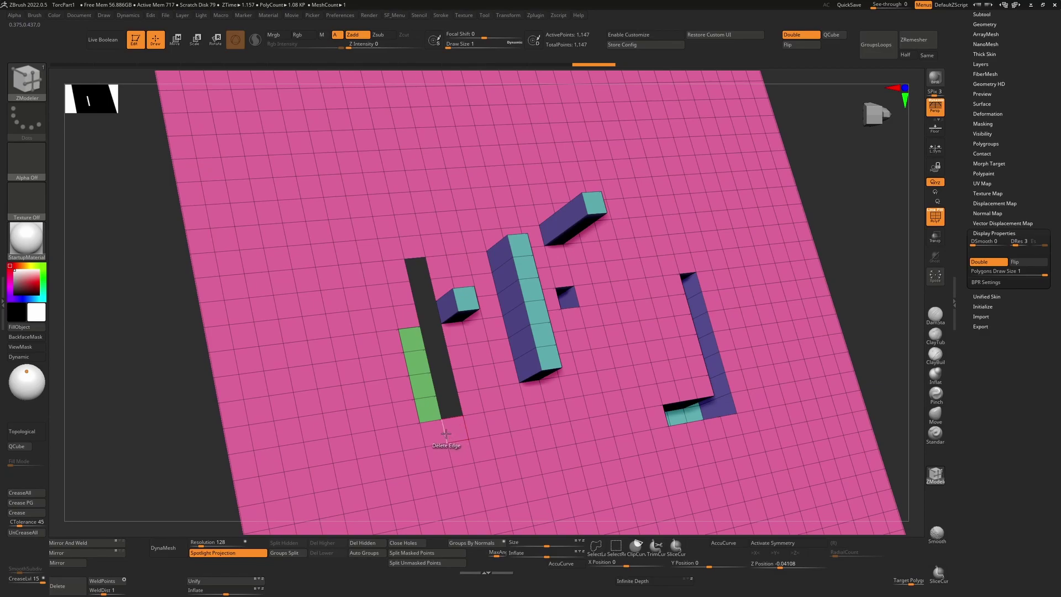
Activate dynamic subdivision in the geometry settings and inspect the smoothed plane.
left_click_drag(989, 24, 988, 24)
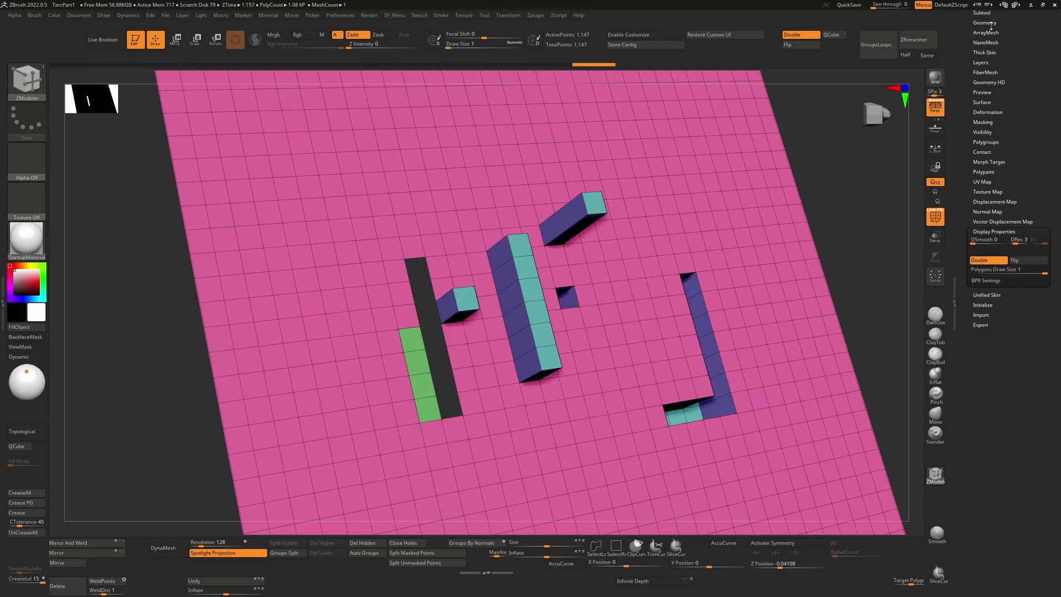
left_click(988, 23)
left_click(973, 121)
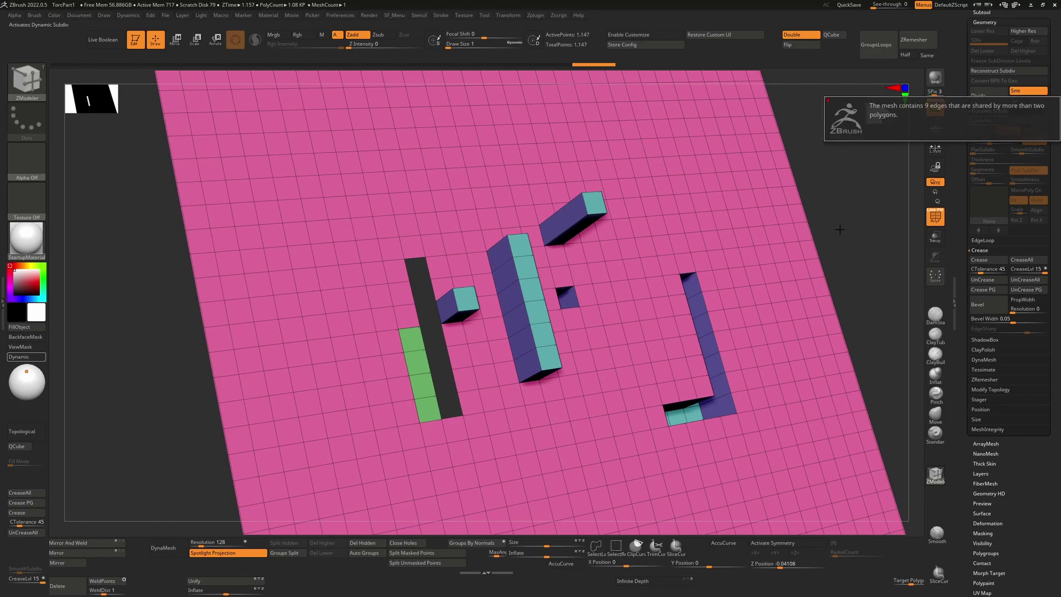
left_click_drag(861, 221, 849, 173)
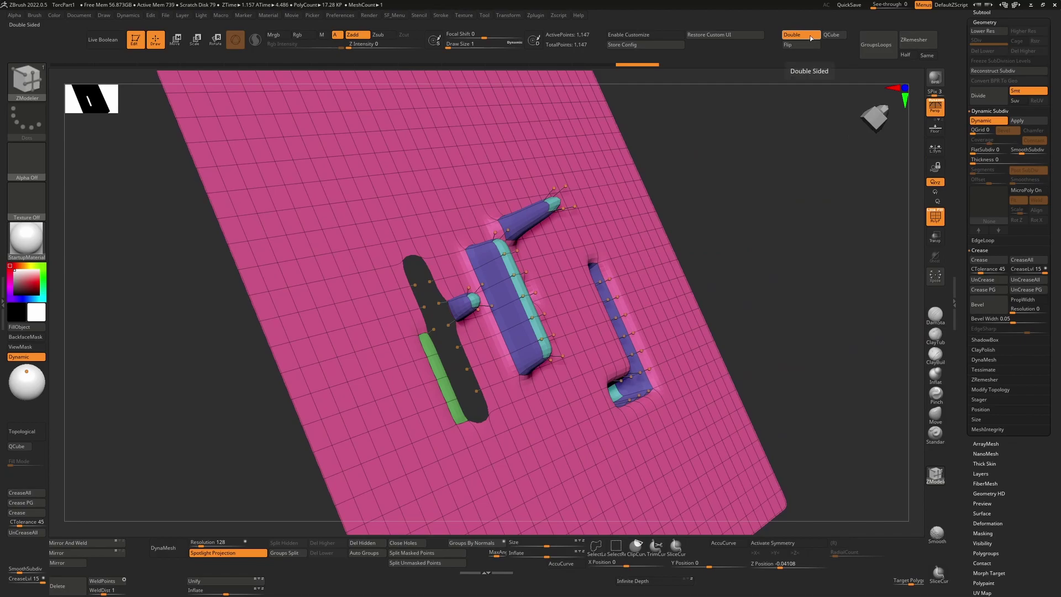
Turn off double-sided display and orbit to view the recessed strip beside the open slot.
scroll(1023, 467, "down", 5)
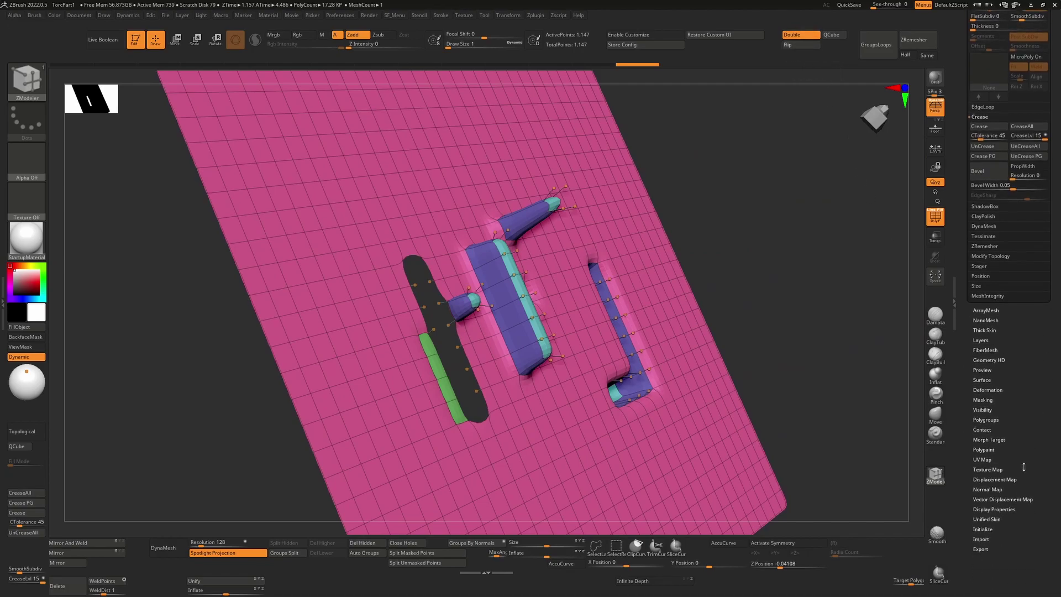
left_click(999, 519)
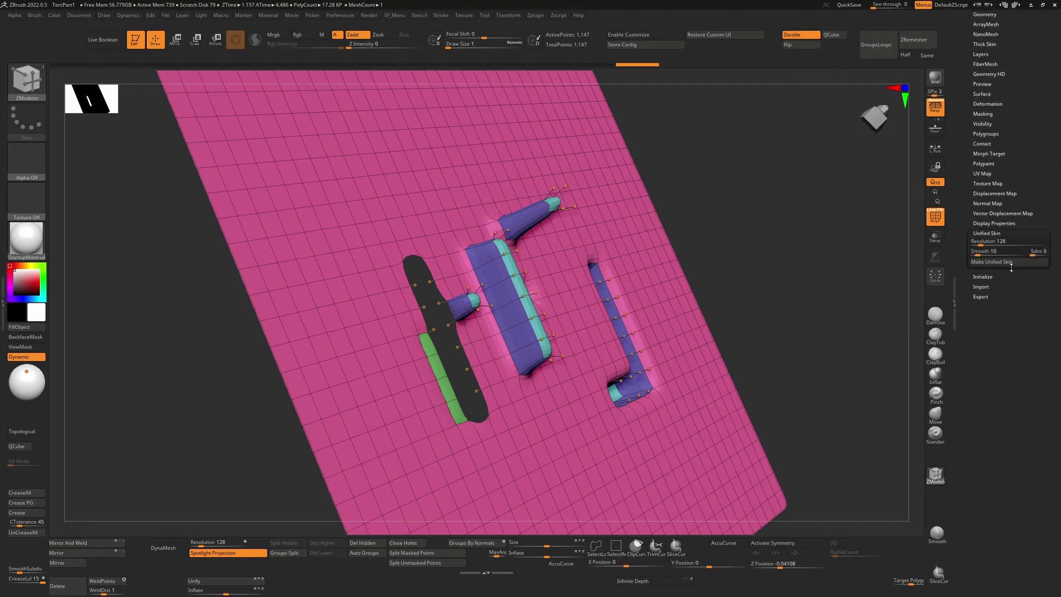
left_click(994, 223)
left_click(978, 252)
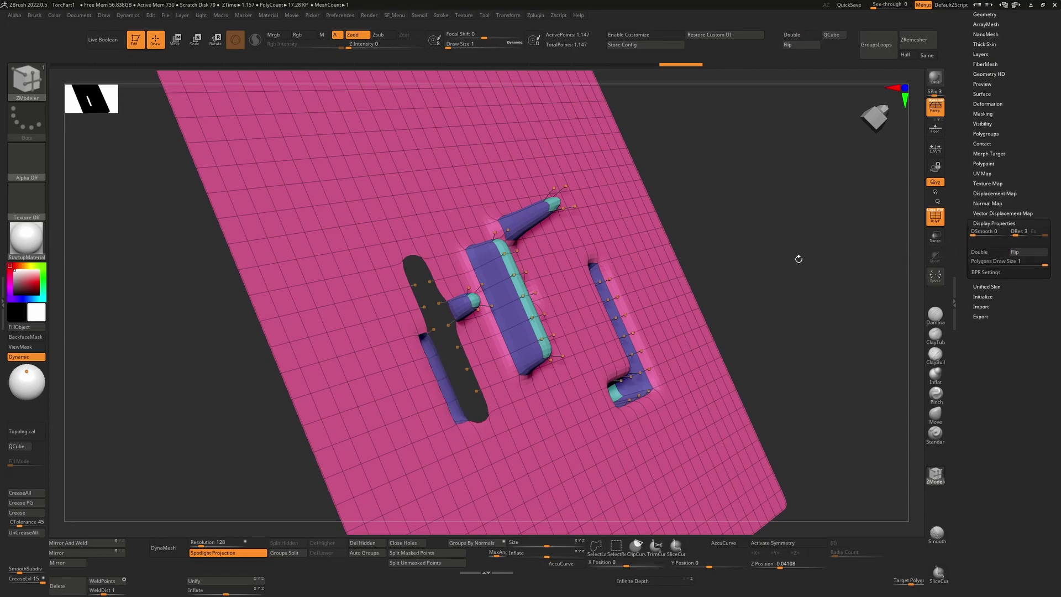
left_click_drag(794, 258, 853, 182)
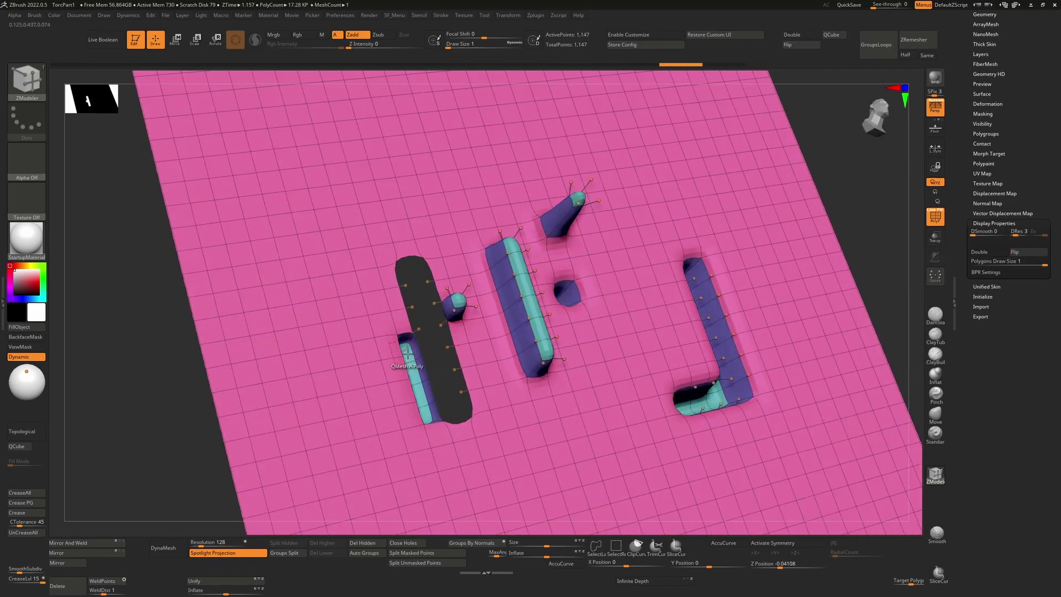
left_click_drag(407, 351, 416, 342)
left_click_drag(460, 310, 406, 372)
key("ctrl+z")
Remove the lowest polygon of the recessed strip beside the slot with single-polygon QMesh, and turn off dynamic subdivision.
key("space")
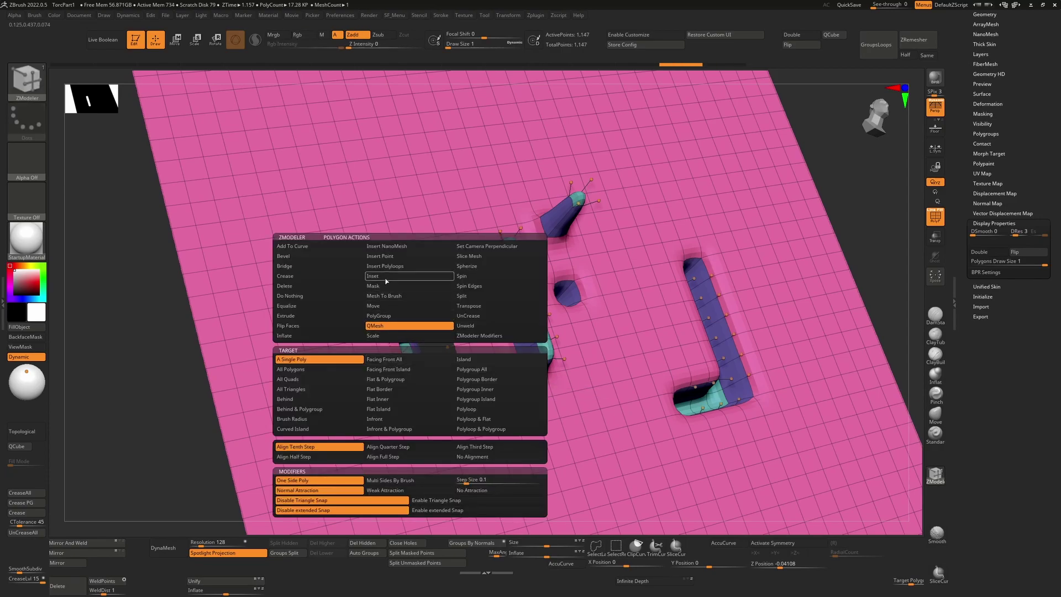
left_click(383, 327)
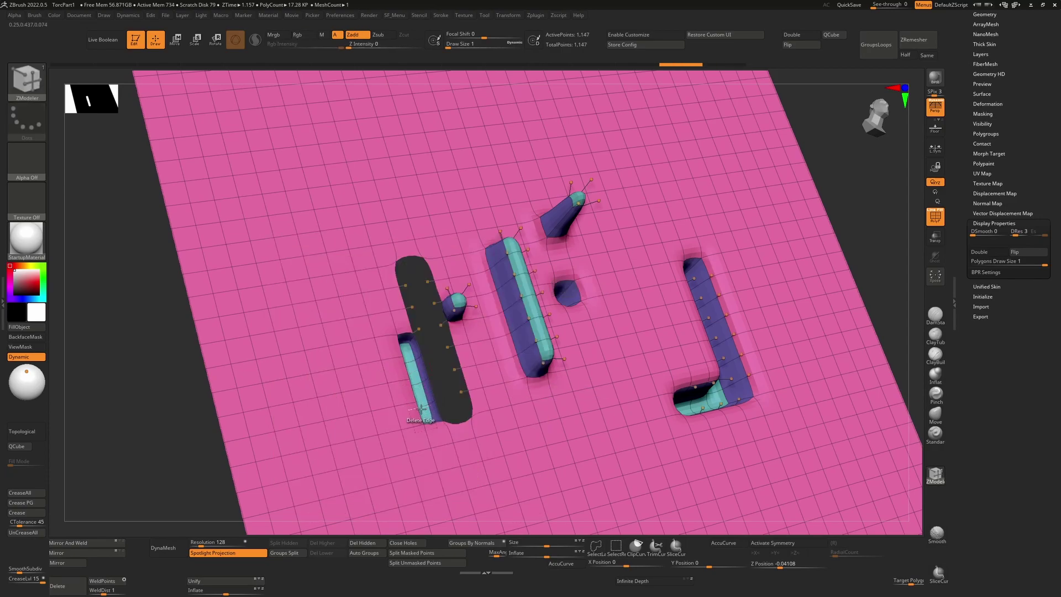
left_click_drag(424, 413, 463, 398)
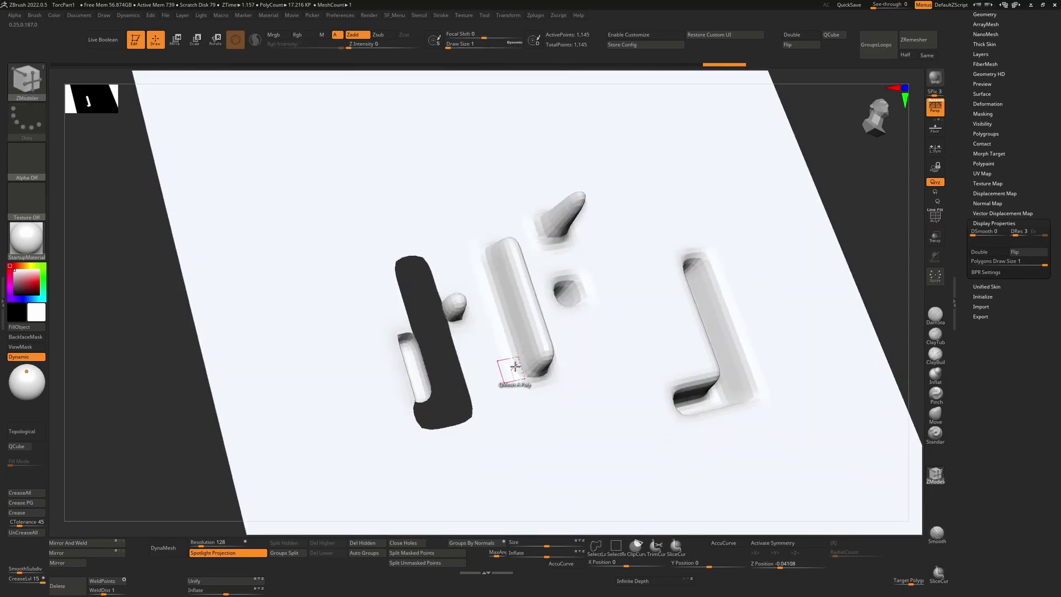
key("shift+d")
Pull a single polygon at the plane's left edge outward with QMesh and view it from behind.
right_click_drag(480, 393, 402, 362)
right_click_drag(765, 289, 740, 298)
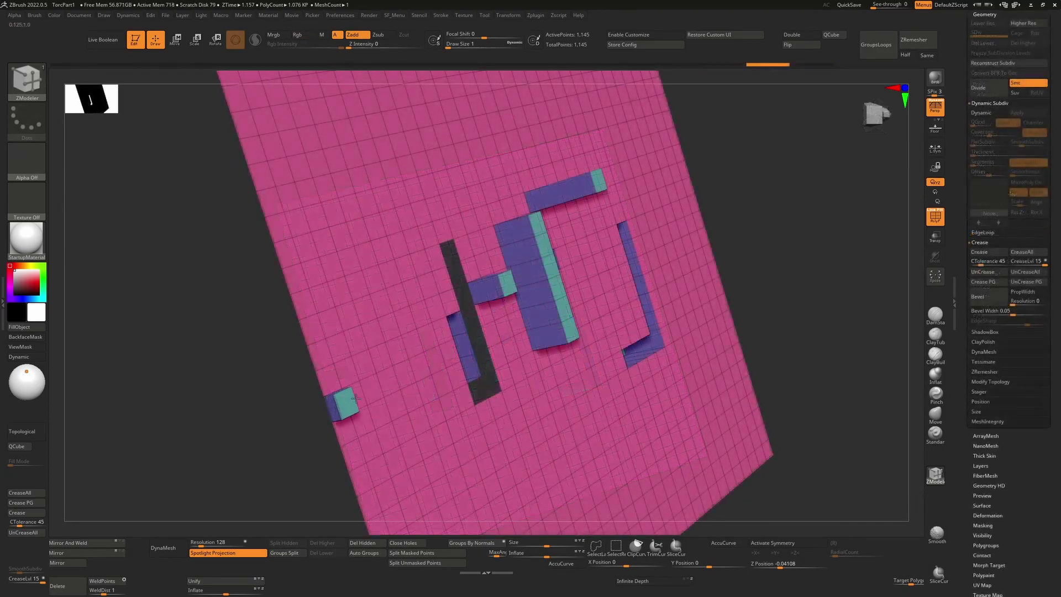
left_click_drag(358, 396, 447, 419)
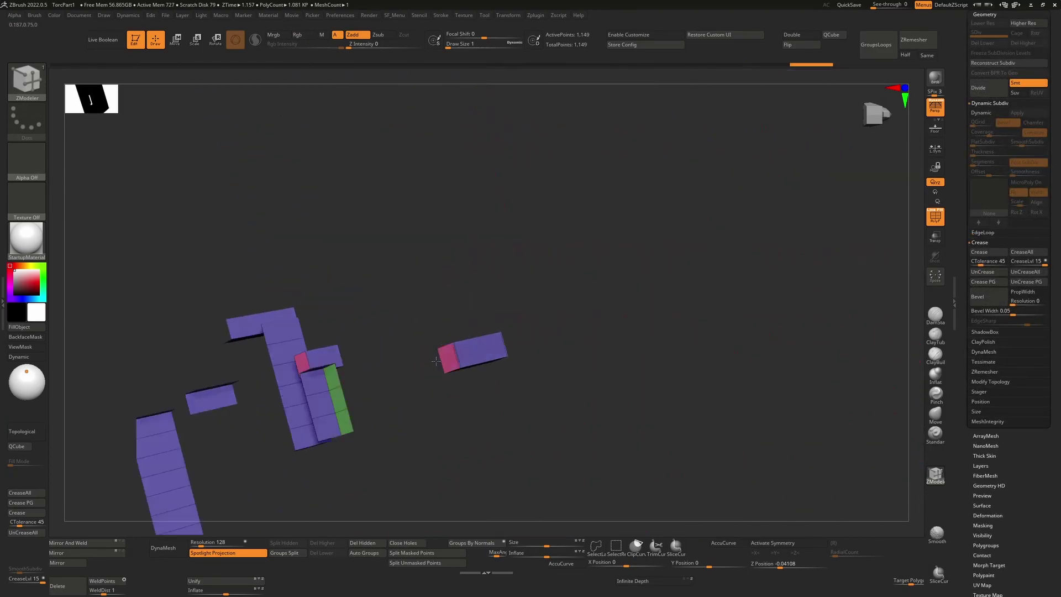
right_click_drag(438, 359, 451, 380)
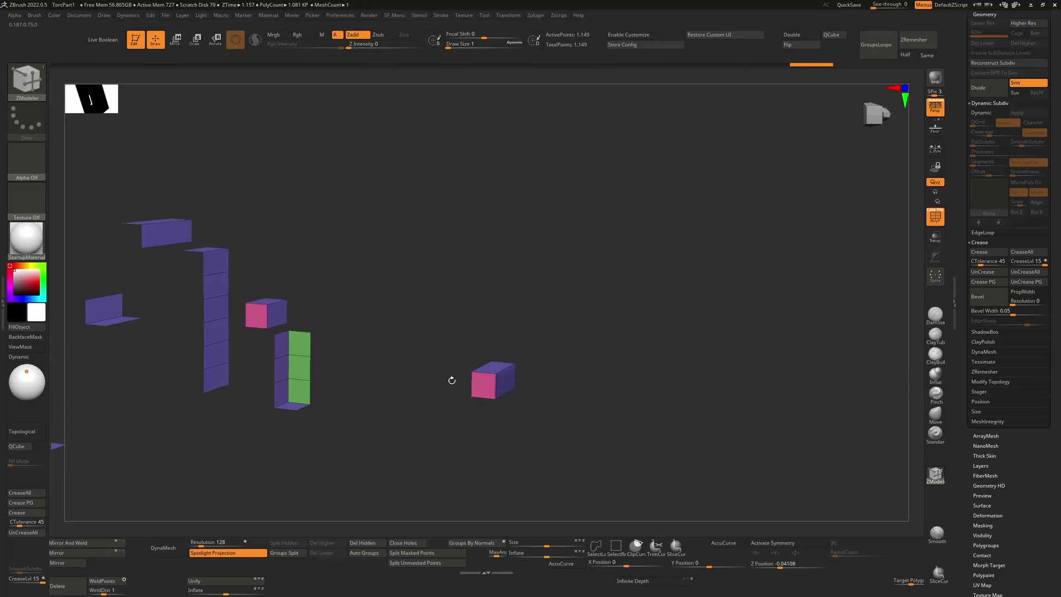
Pull a strip of polygons along the plane's upper left edge outward and push a separate strip inside the plane inward.
right_click_drag(680, 318, 276, 289)
left_click_drag(278, 289, 320, 273)
right_click_drag(221, 404, 697, 161)
left_click(799, 37)
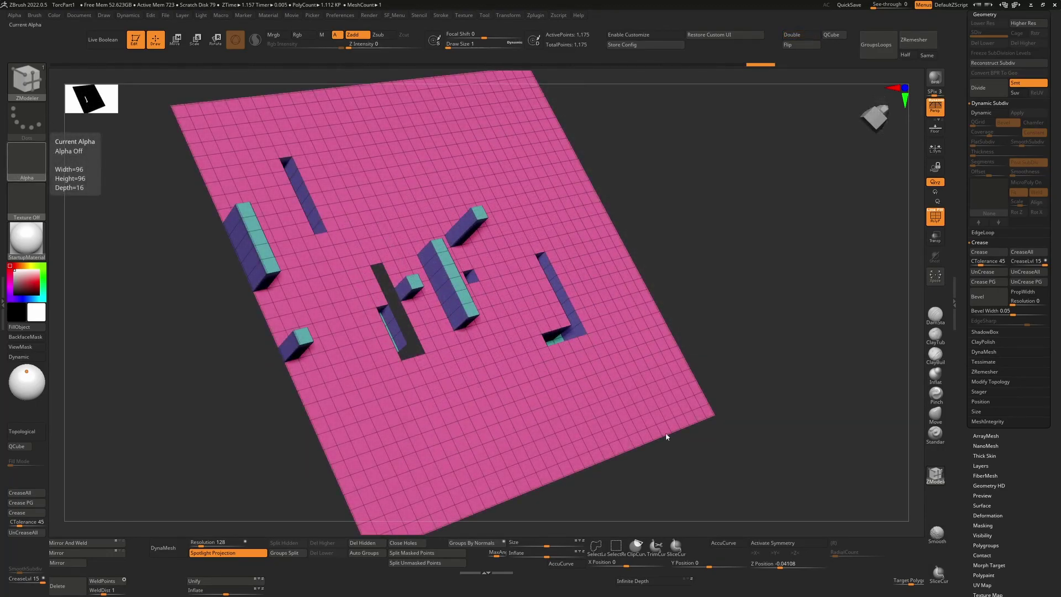
Set the QMesh polygon target to Polyloop and pull the polygon loop between the open slot and the plane's lower edge outward.
right_click_drag(666, 436, 651, 394)
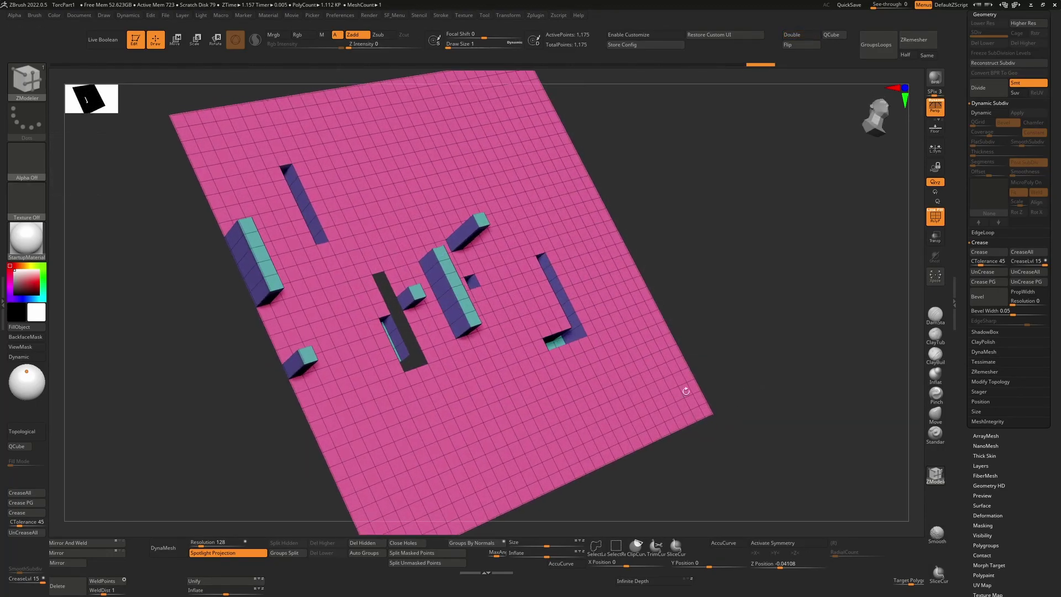
right_click_drag(442, 410, 450, 359, "ctrl")
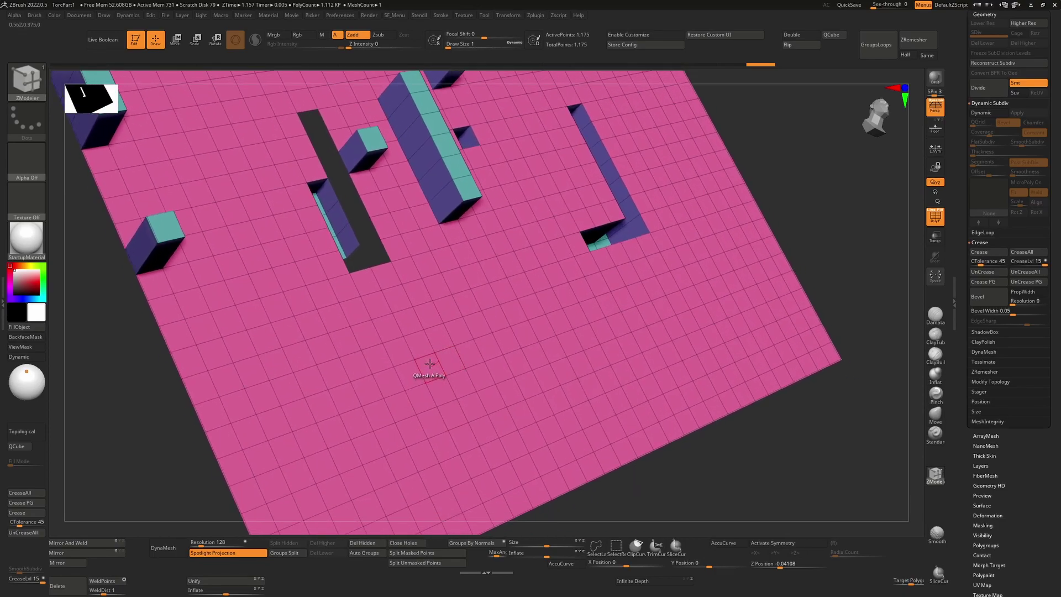
key("space")
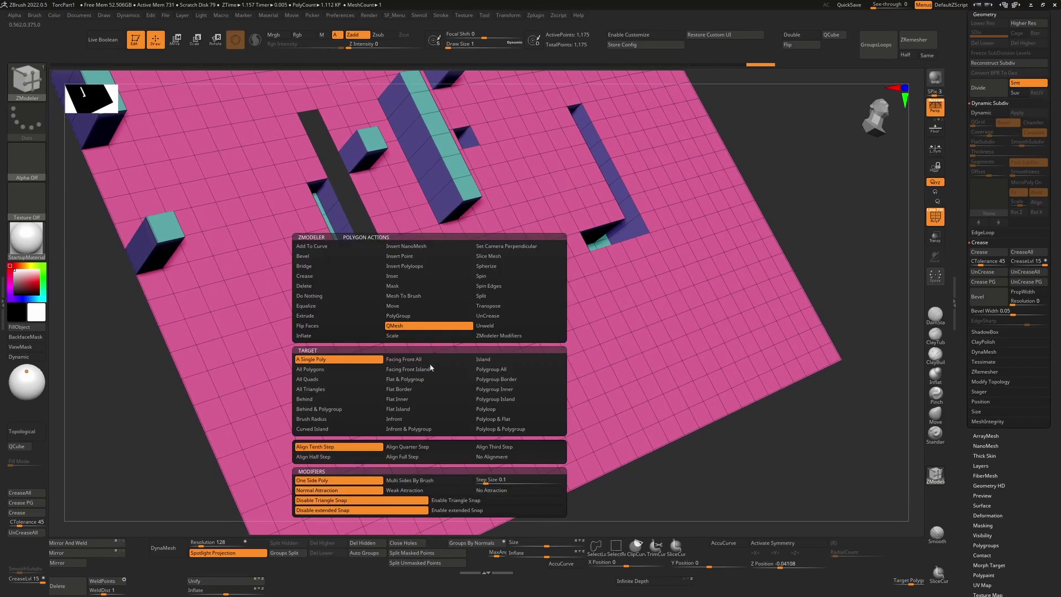
left_click(491, 412)
right_click_drag(446, 344, 405, 344, "ctrl")
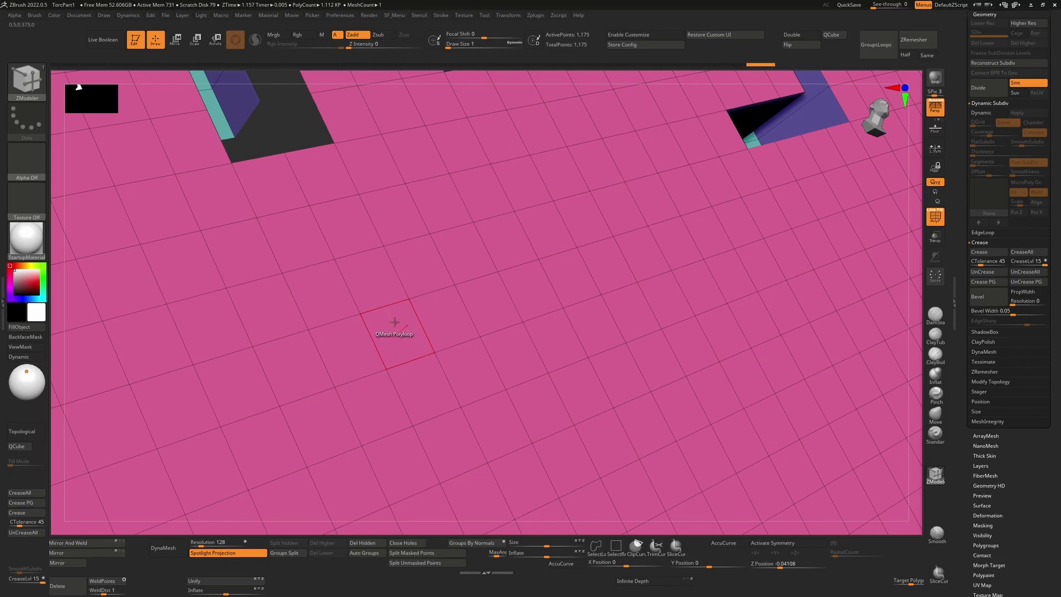
left_click_drag(394, 323, 460, 308)
right_click_drag(459, 308, 408, 273, "ctrl")
right_click_drag(743, 460, 761, 423)
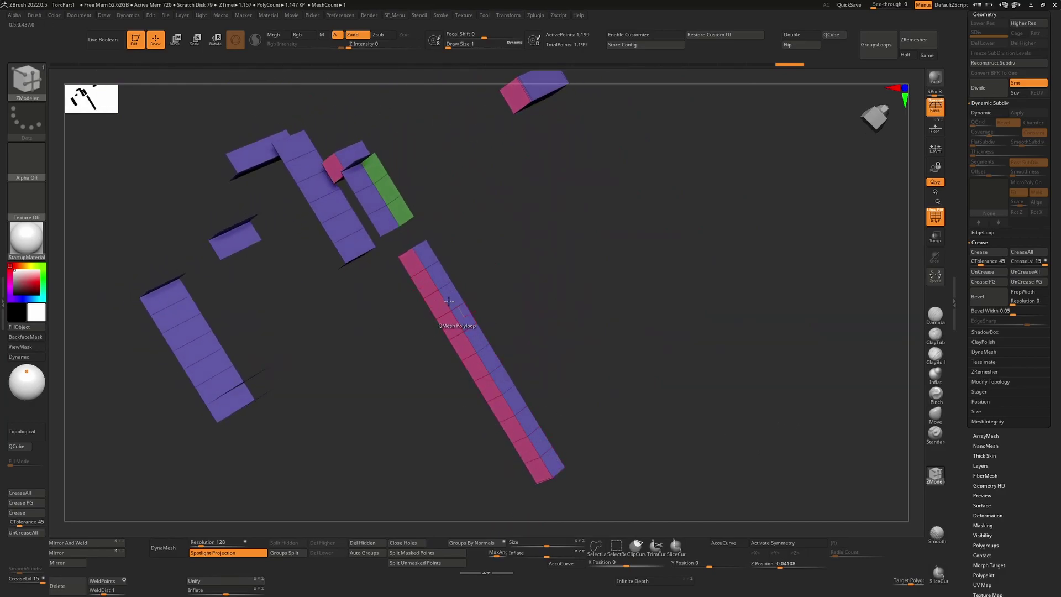
right_click_drag(754, 367, 569, 408)
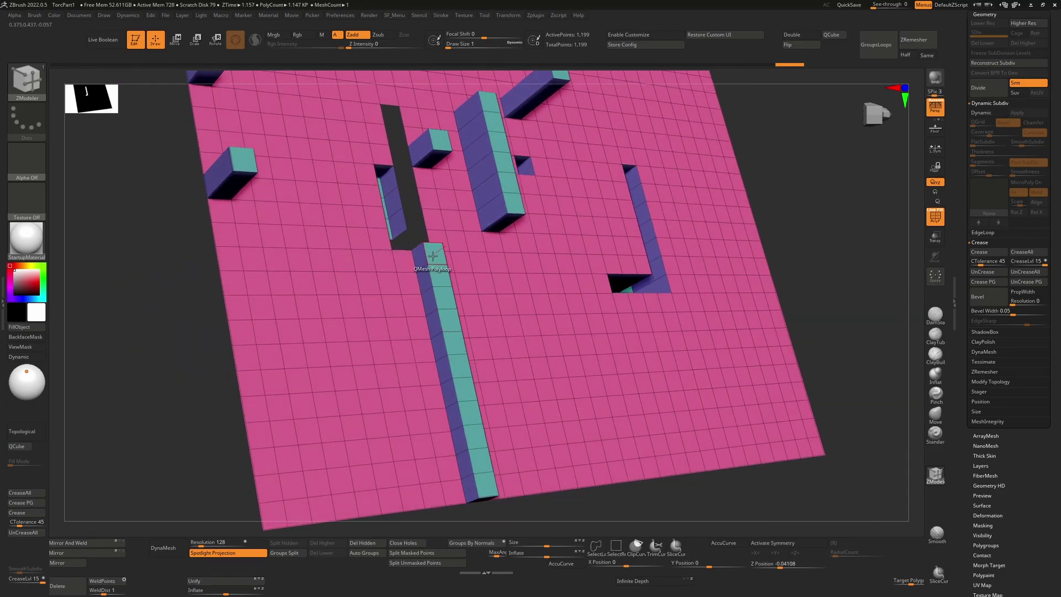
Pull the full-width polygon loop just inside the plane's upper edge outward with QMesh Polyloop and view the whole plane.
right_click_drag(500, 495, 509, 339)
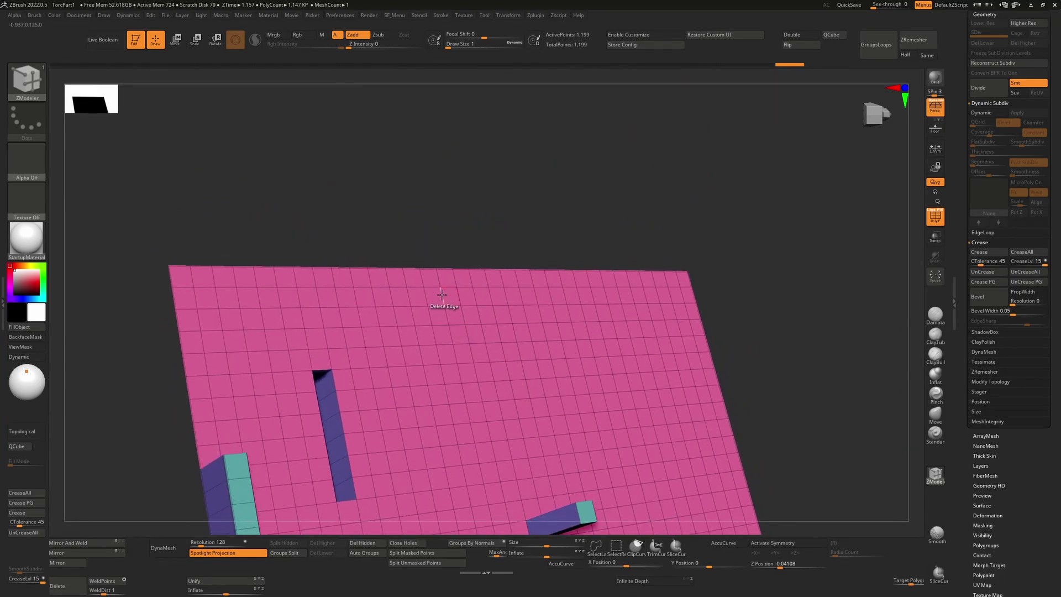
right_click_drag(448, 295, 465, 362, "ctrl")
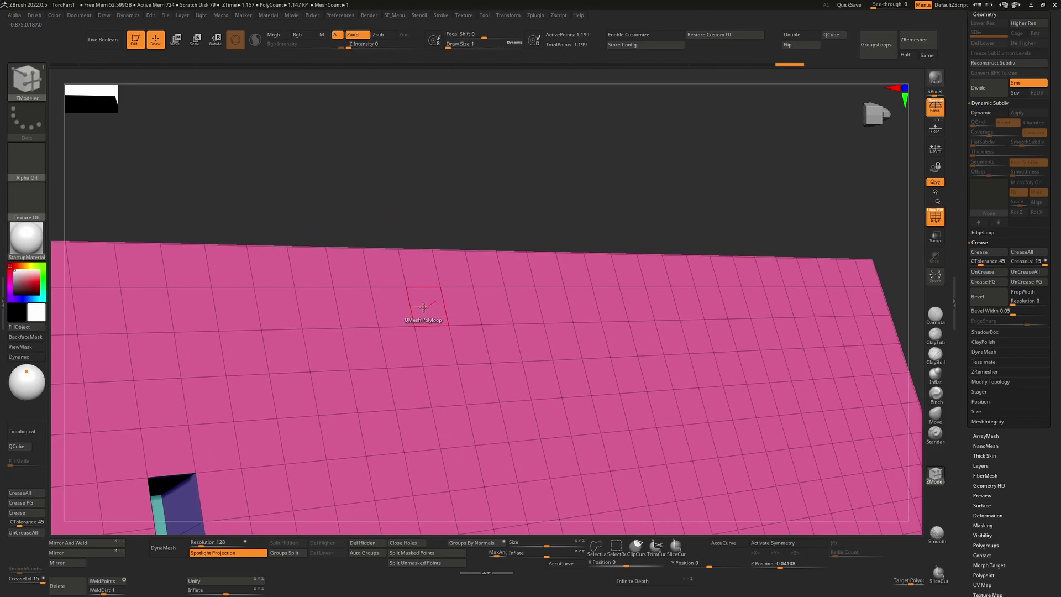
left_click_drag(423, 307, 455, 287)
right_click_drag(466, 336, 498, 193)
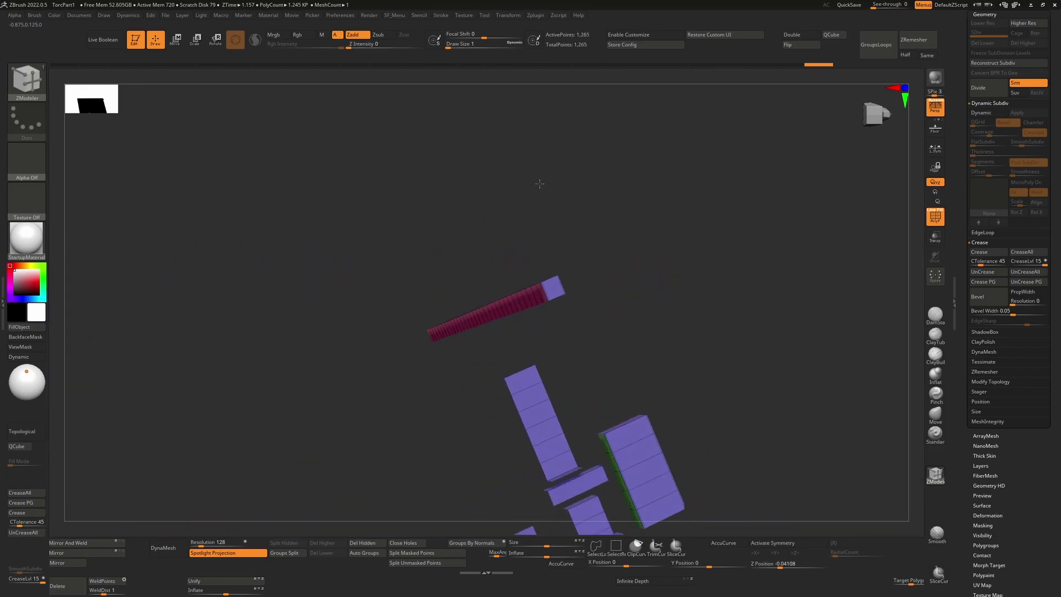
left_click_drag(540, 183, 572, 244)
left_click_drag(732, 247, 710, 275)
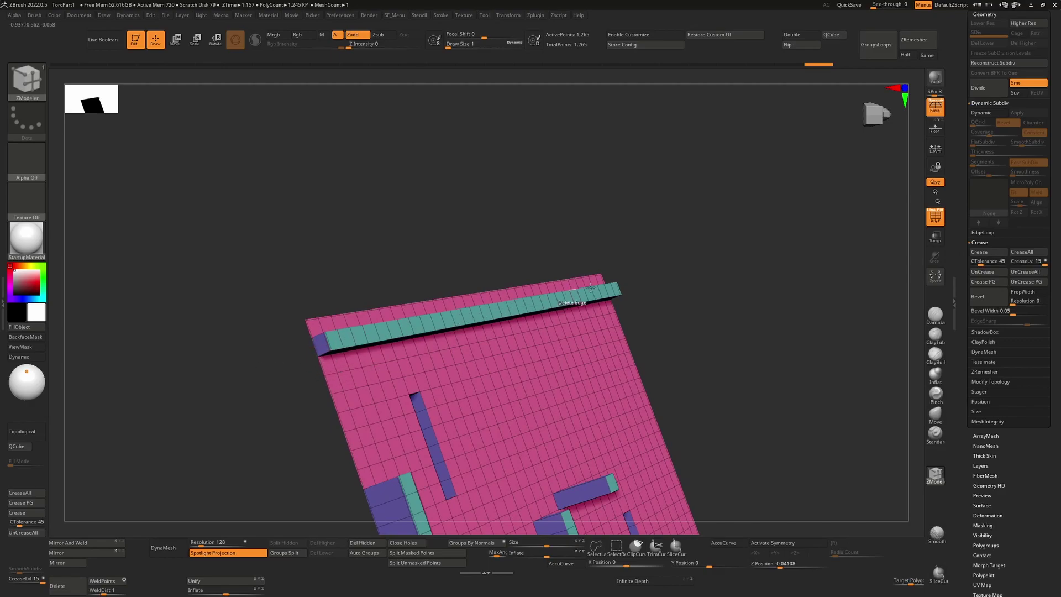
right_click_drag(609, 375, 694, 335, "alt")
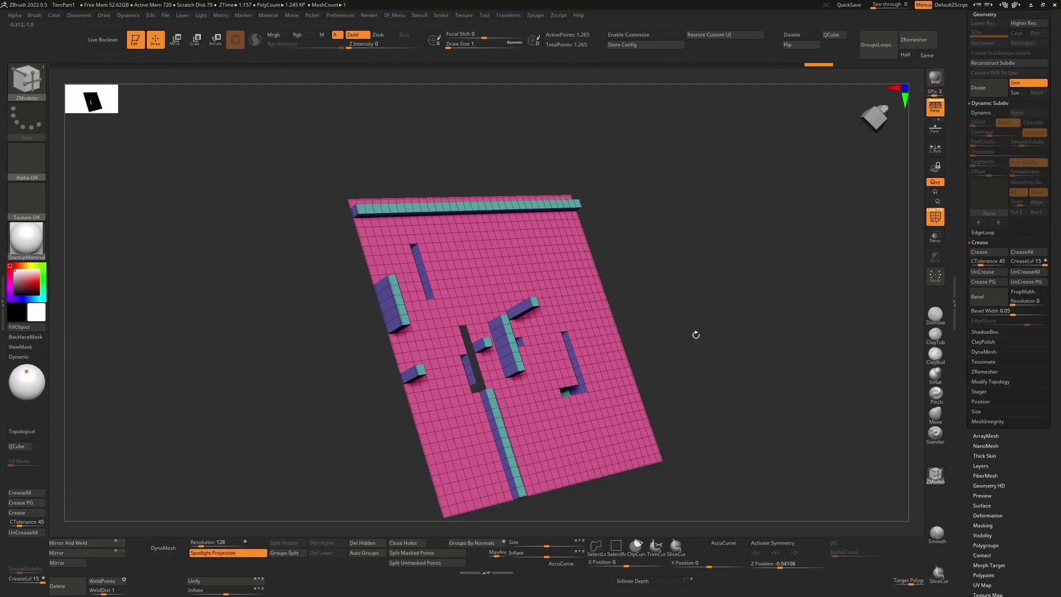